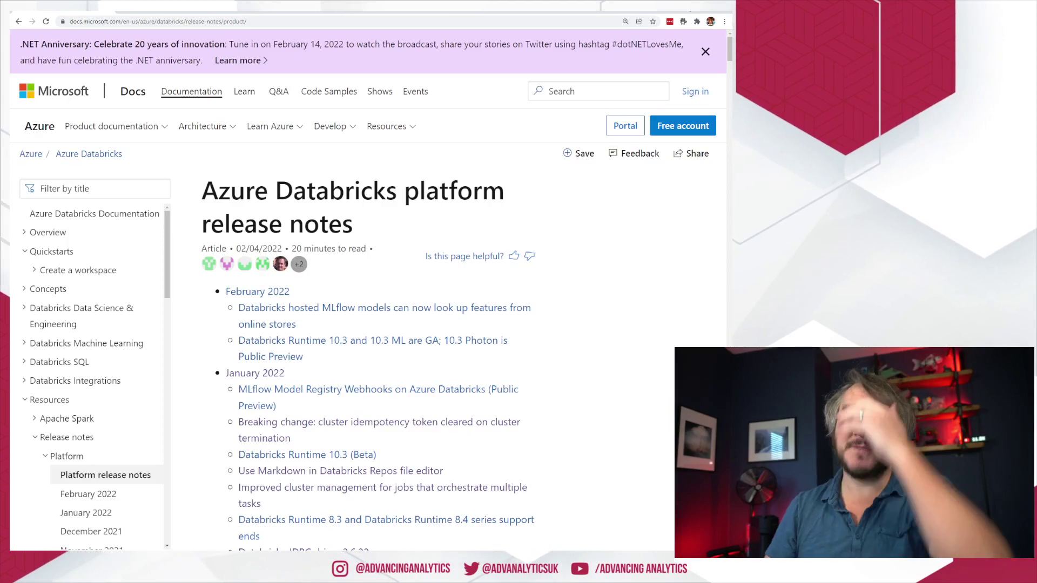
Open the January 2022 release notes, zoom to 175%, and scroll to the January 4 additional-metastores entry.
{"action": "left_click", "coordinate": [254, 371]}
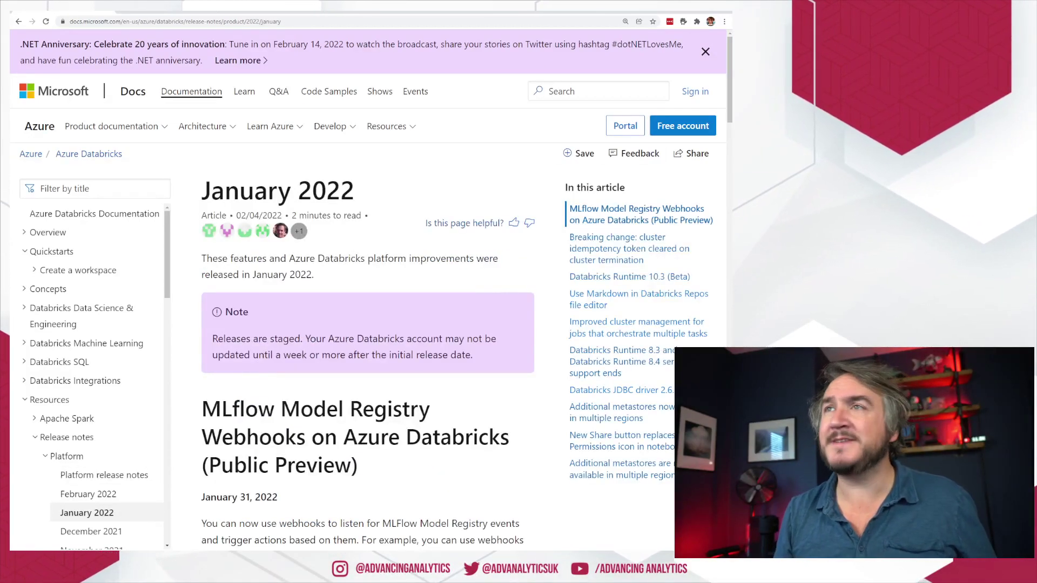
{"action": "left_click_drag", "start_coordinate": [730, 85], "coordinate": [731, 470]}
{"action": "scroll", "coordinate": [367, 292], "scroll_direction": "down", "scroll_amount": 6}
{"action": "scroll", "coordinate": [428, 289], "scroll_direction": "up", "scroll_amount": 7}
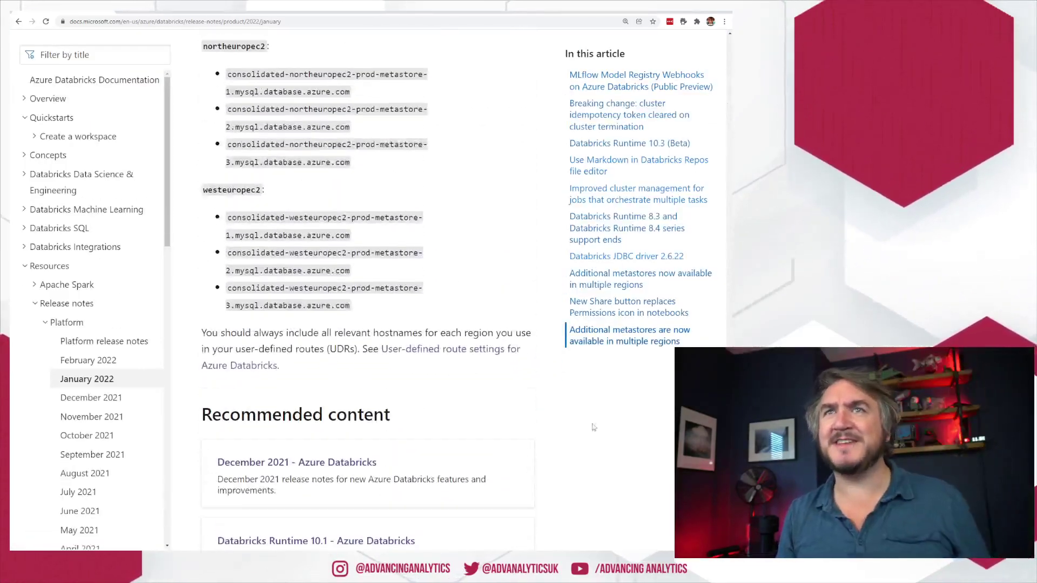
{"action": "key", "text": "ctrl+plus"}
{"action": "key", "text": "ctrl+plus"}
{"action": "key", "text": "ctrl+plus"}
{"action": "key", "text": "ctrl+plus"}
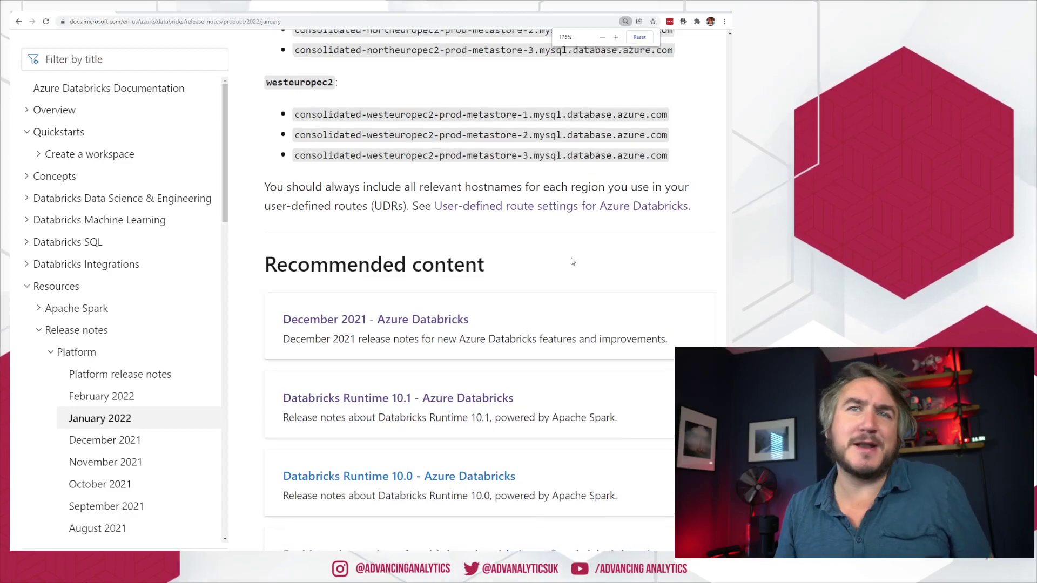
{"action": "scroll", "coordinate": [572, 258], "scroll_direction": "up", "scroll_amount": 3}
{"action": "scroll", "coordinate": [614, 286], "scroll_direction": "up", "scroll_amount": 2}
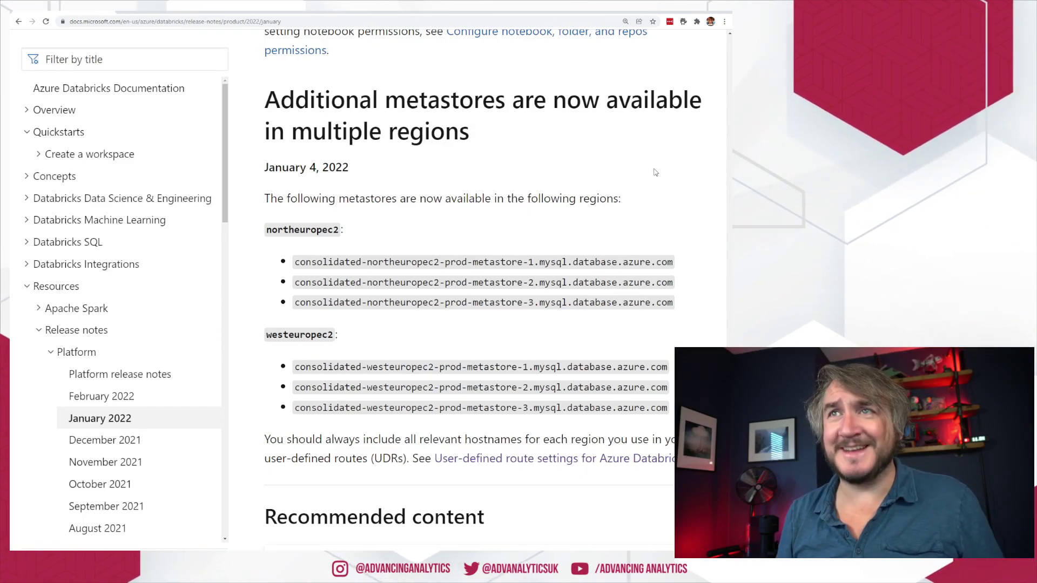
Scroll to the 'New Share button replaces Permissions icon' note, then switch to the Delta Sharing notebook.
{"action": "scroll", "coordinate": [629, 300], "scroll_direction": "up", "scroll_amount": 3}
{"action": "scroll", "coordinate": [625, 311], "scroll_direction": "up", "scroll_amount": 1}
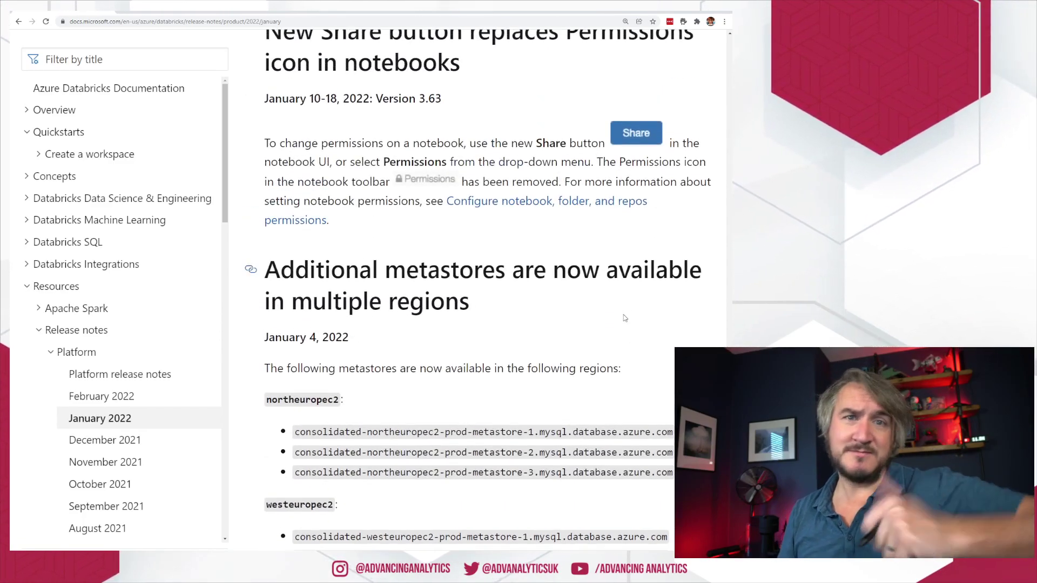
{"action": "scroll", "coordinate": [604, 341], "scroll_direction": "up", "scroll_amount": 1}
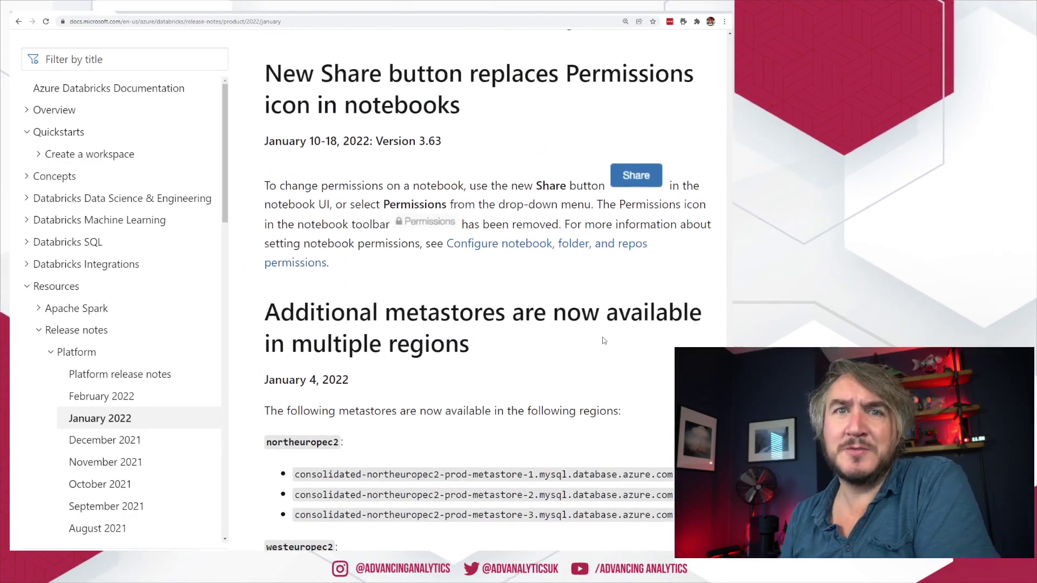
{"action": "scroll", "coordinate": [604, 341], "scroll_direction": "up", "scroll_amount": 2}
{"action": "scroll", "coordinate": [603, 340], "scroll_direction": "down", "scroll_amount": 1}
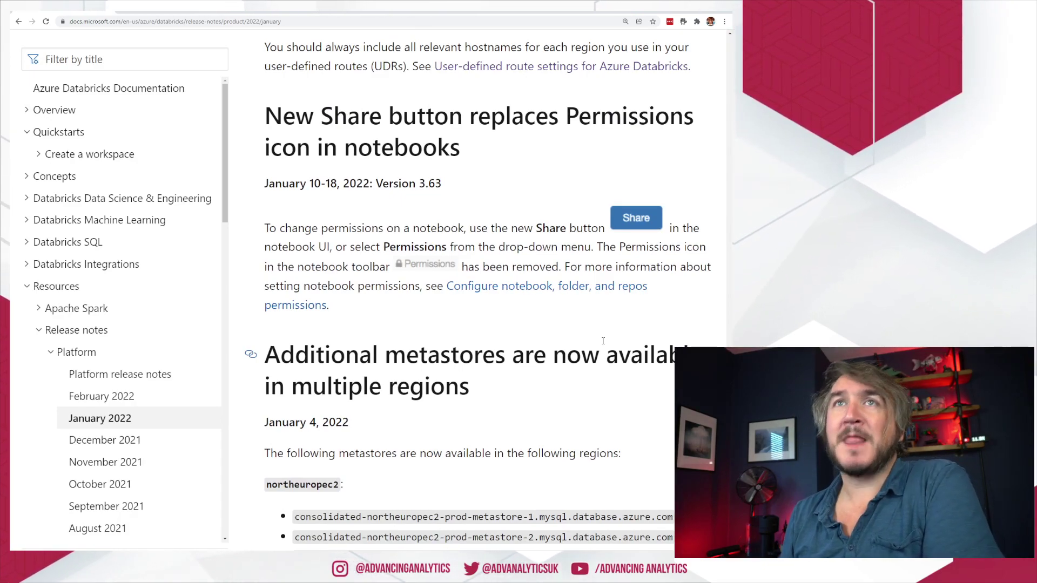
{"action": "key", "text": "ctrl+Tab"}
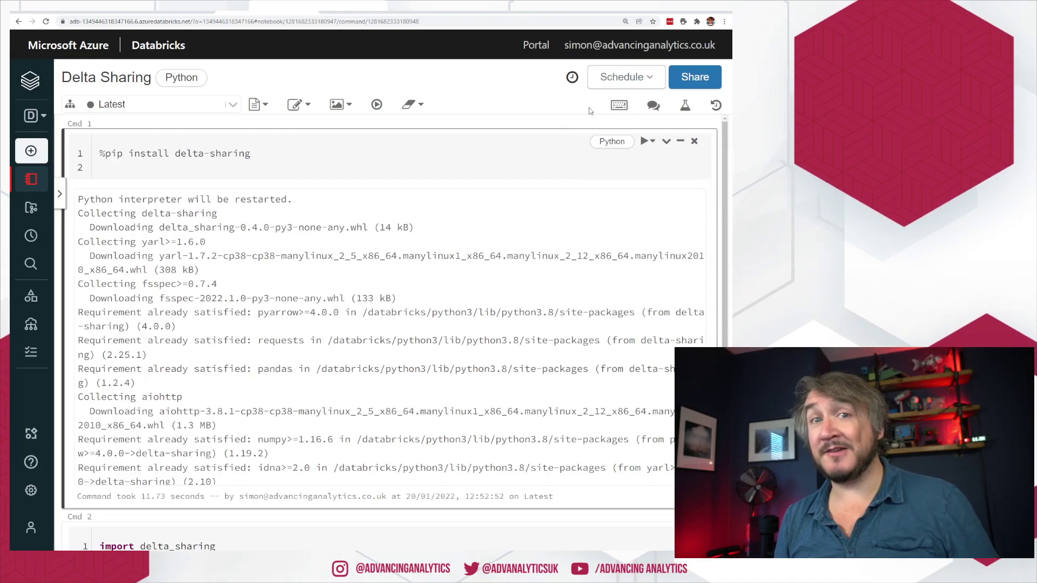
Preview sharing the notebook with group 201905 and its Can Read options, then cancel and return to the docs.
{"action": "left_click", "coordinate": [696, 85]}
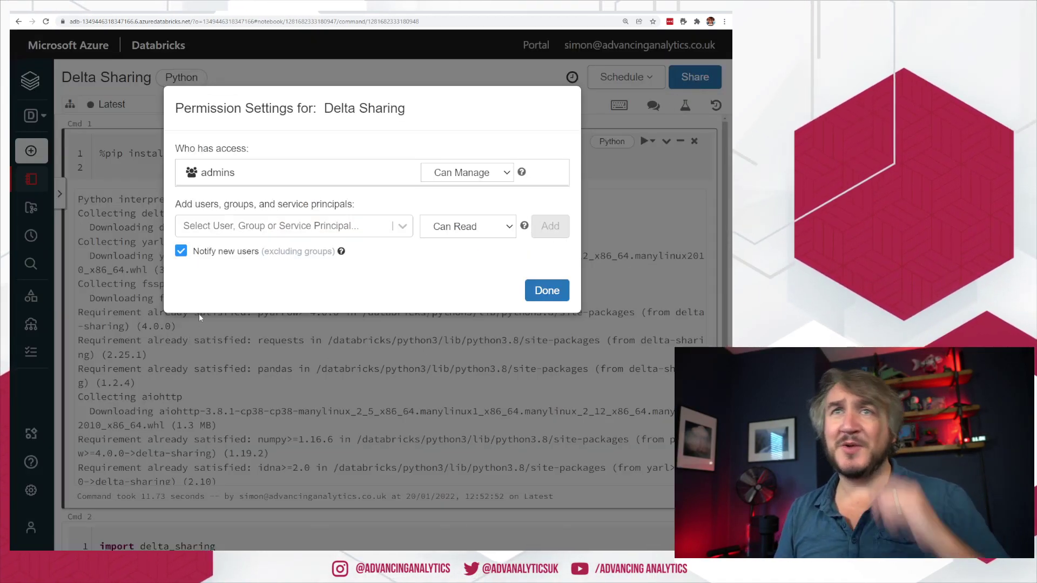
{"action": "left_click", "coordinate": [295, 229]}
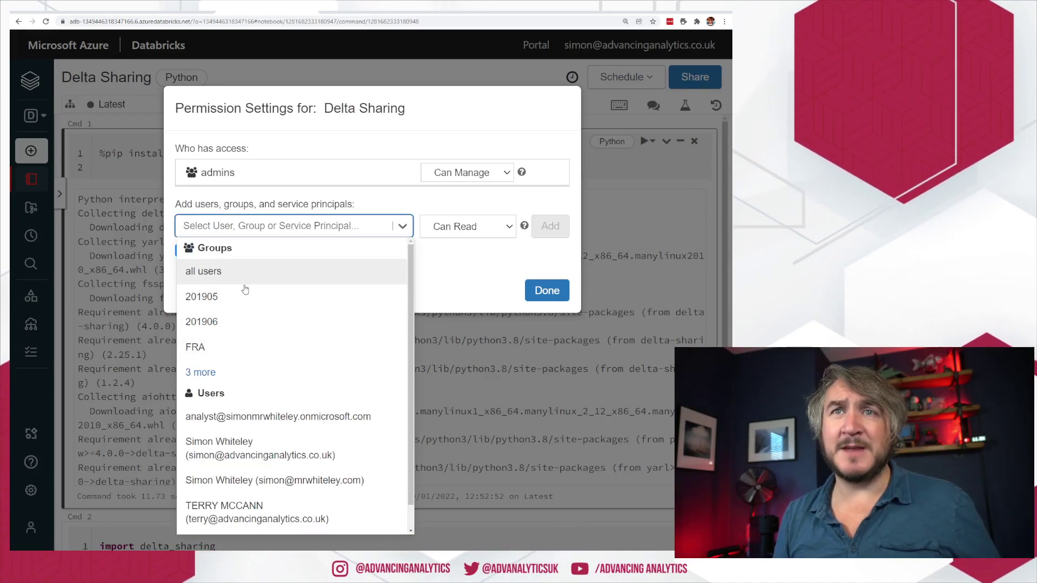
{"action": "left_click", "coordinate": [201, 297]}
{"action": "left_click", "coordinate": [498, 230]}
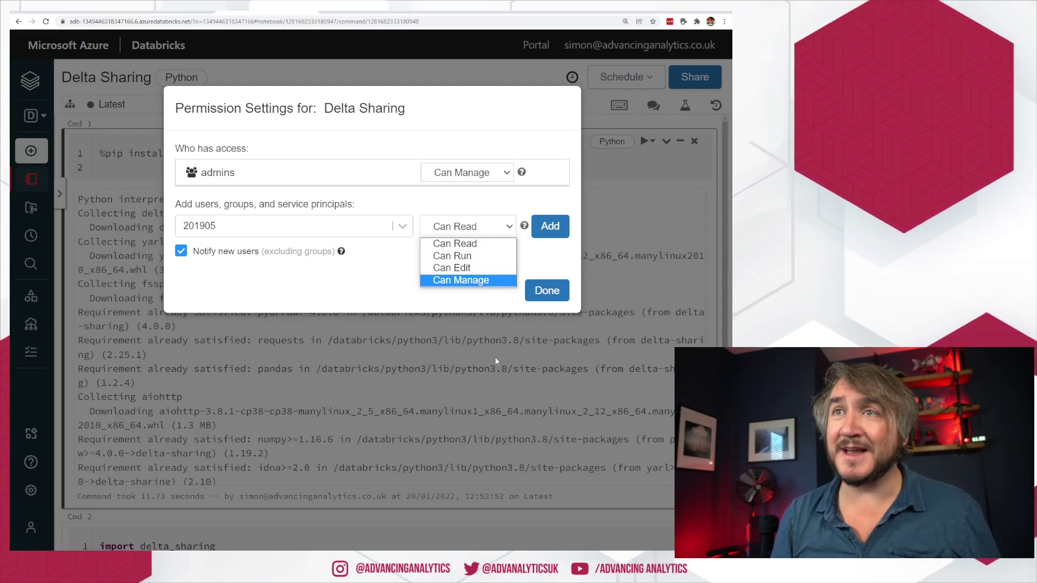
{"action": "left_click", "coordinate": [538, 291]}
{"action": "left_click", "coordinate": [50, 12]}
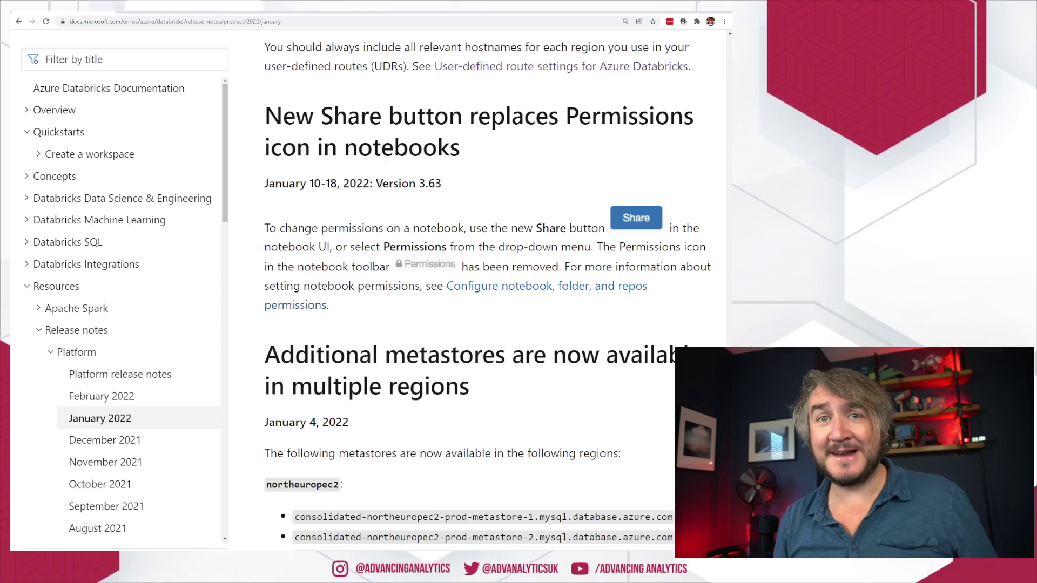
Scroll up past the January 12 metastores note to the Databricks JDBC driver 2.6.22 section.
{"action": "scroll", "coordinate": [646, 275], "scroll_direction": "up", "scroll_amount": 1}
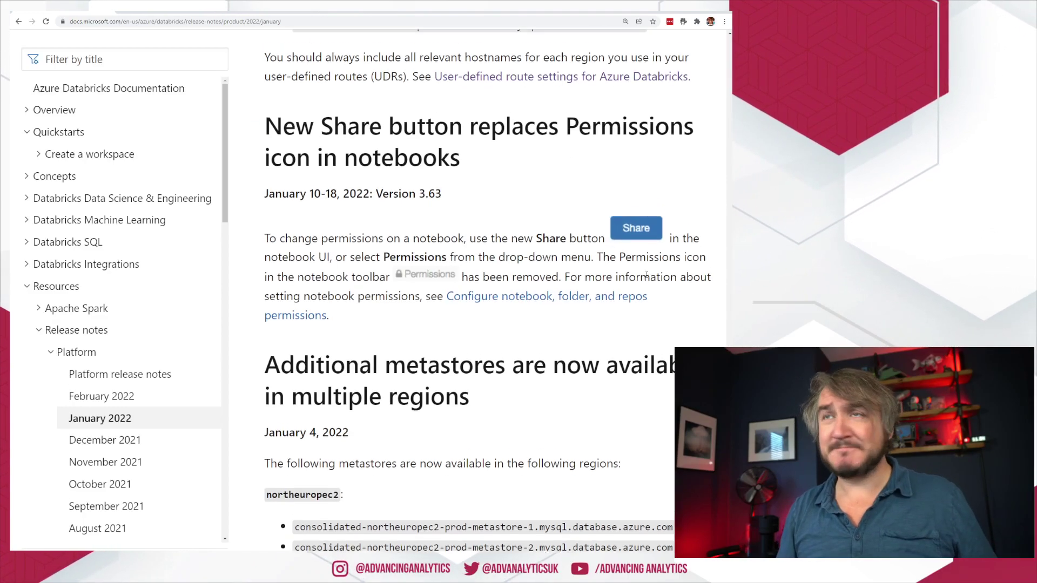
{"action": "scroll", "coordinate": [647, 275], "scroll_direction": "up", "scroll_amount": 8}
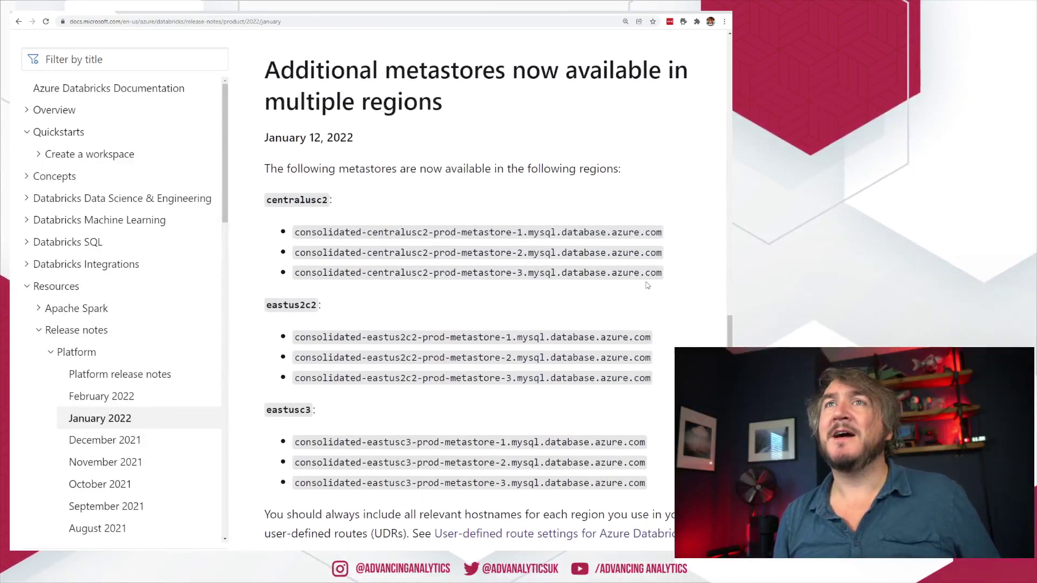
{"action": "scroll", "coordinate": [643, 286], "scroll_direction": "up", "scroll_amount": 1}
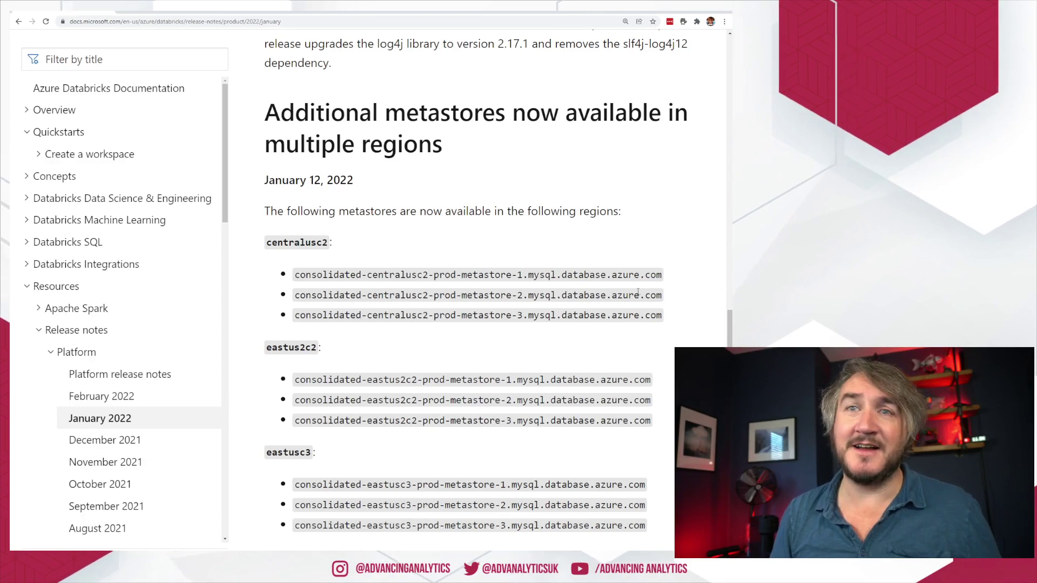
{"action": "scroll", "coordinate": [638, 292], "scroll_direction": "up", "scroll_amount": 4}
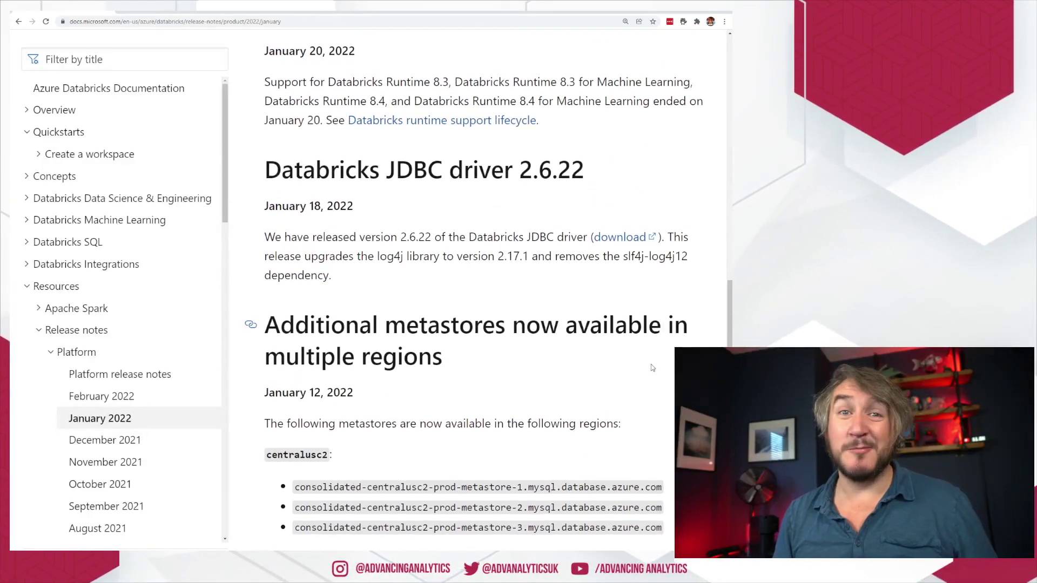
{"action": "scroll", "coordinate": [651, 368], "scroll_direction": "down", "scroll_amount": 1}
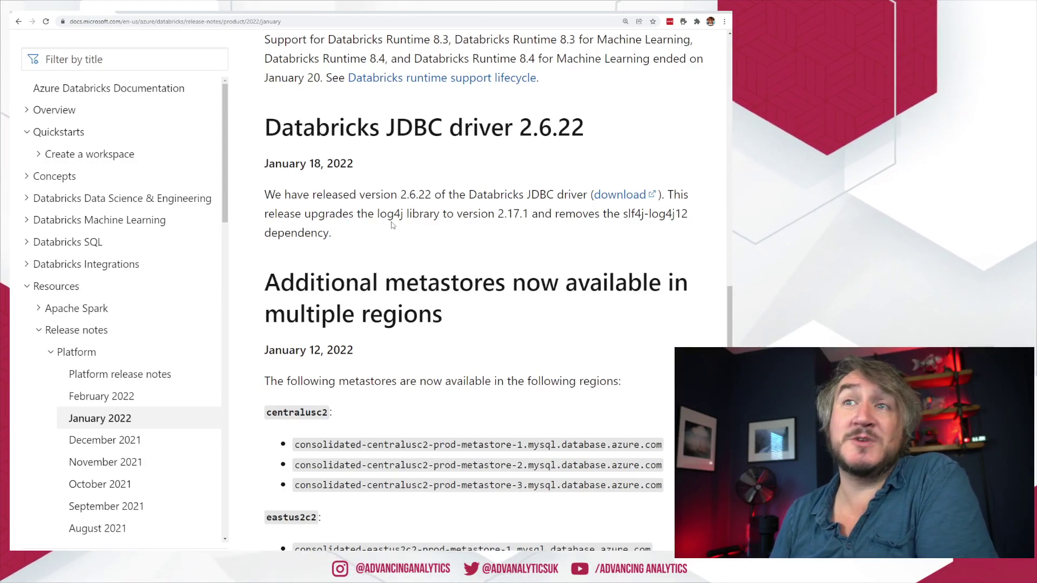
Highlight log4j '2.17.1' and 'slf4j-log4j12', then scroll up to the Runtime 8.3/8.4 support-end note.
{"action": "left_click_drag", "start_coordinate": [494, 213], "coordinate": [529, 212]}
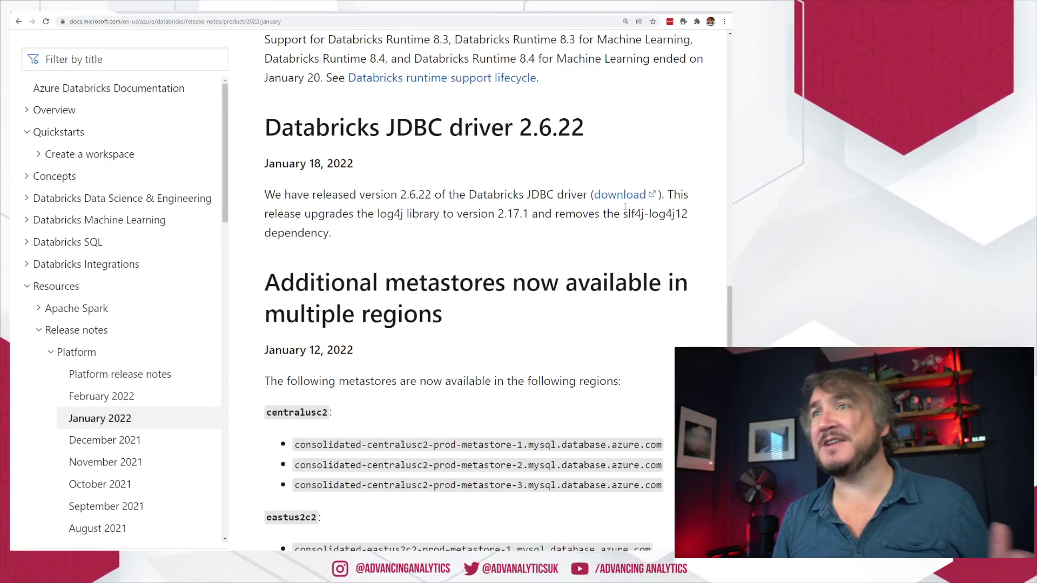
{"action": "left_click_drag", "start_coordinate": [621, 213], "coordinate": [688, 211]}
{"action": "left_click", "coordinate": [639, 250]}
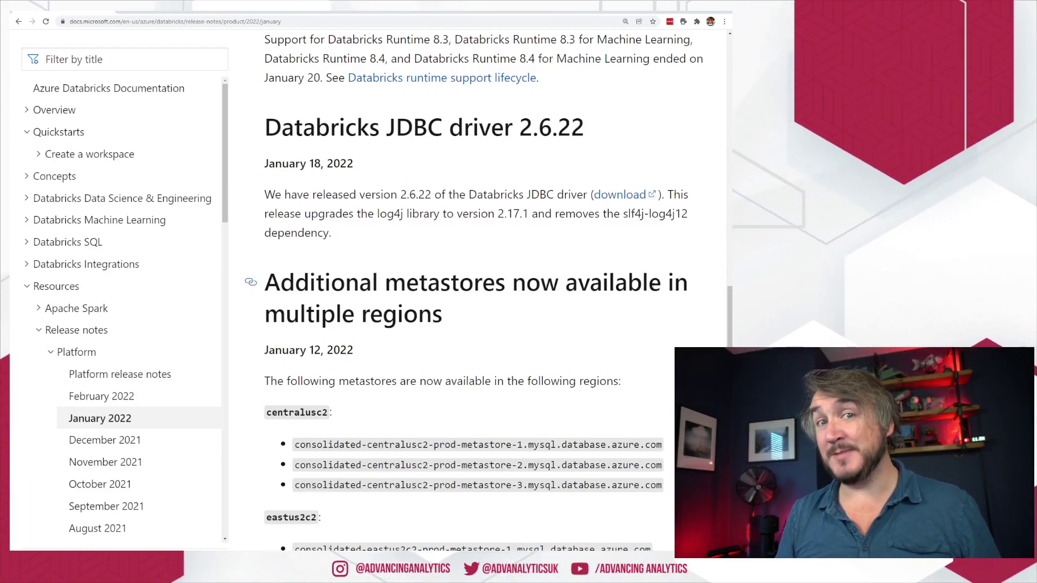
{"action": "scroll", "coordinate": [654, 291], "scroll_direction": "up", "scroll_amount": 2}
{"action": "scroll", "coordinate": [653, 292], "scroll_direction": "up", "scroll_amount": 1}
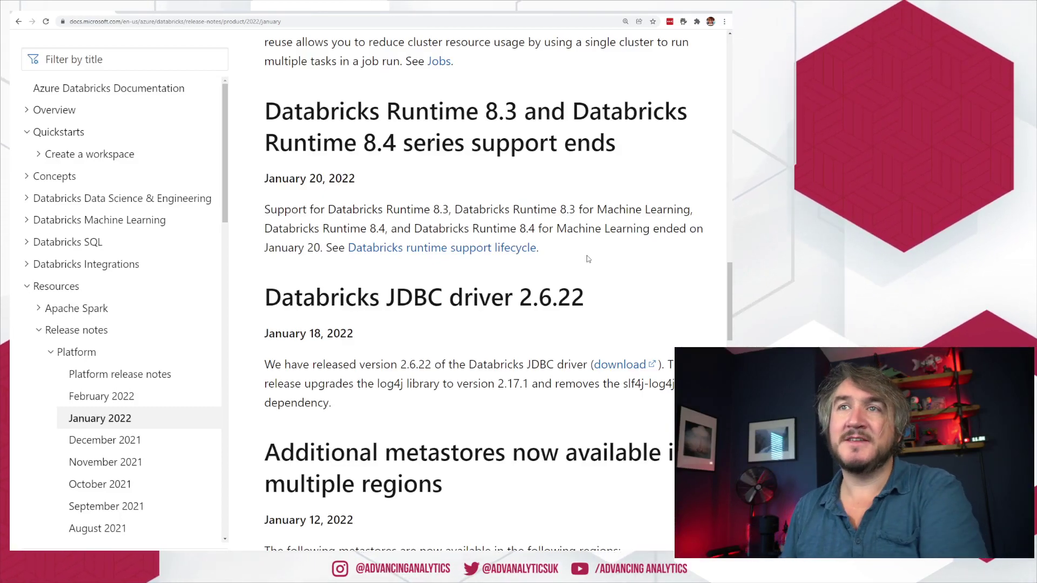
Scroll up slightly to reveal the January 24 entry on reusing job clusters across tasks.
{"action": "scroll", "coordinate": [589, 259], "scroll_direction": "up", "scroll_amount": 2}
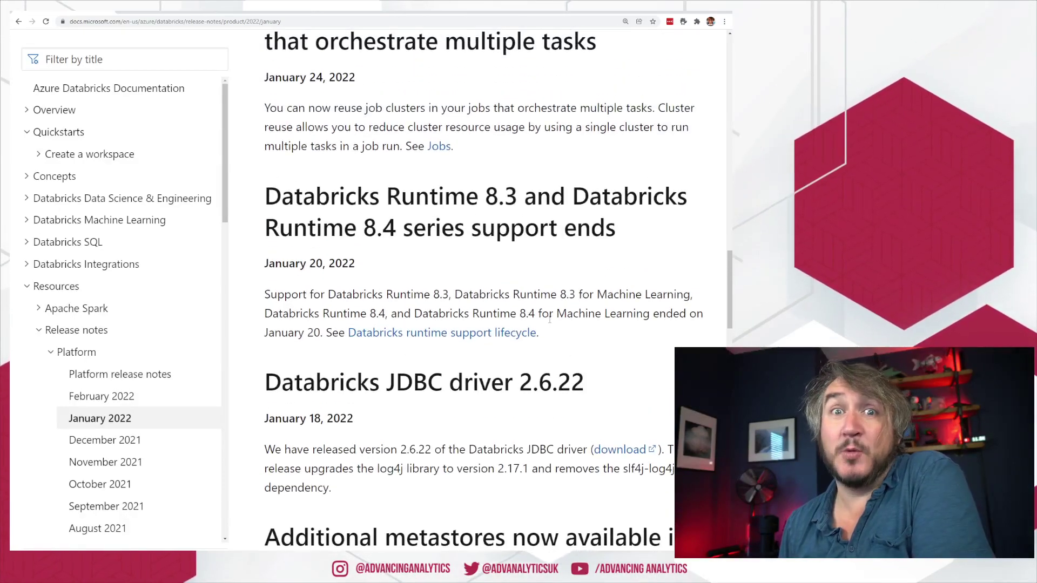